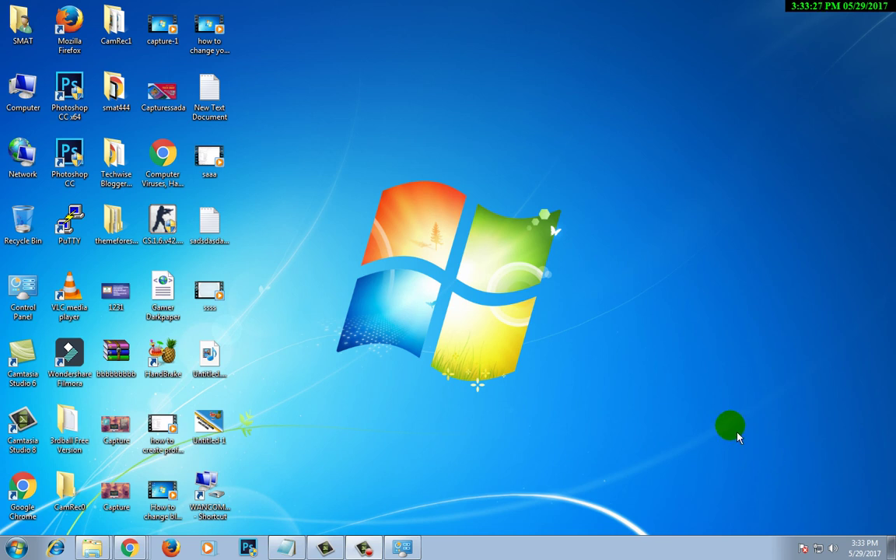
Launch the CS 1.6 installer and keep English as the setup language.
{"action": "left_click", "coordinate": [165, 240]}
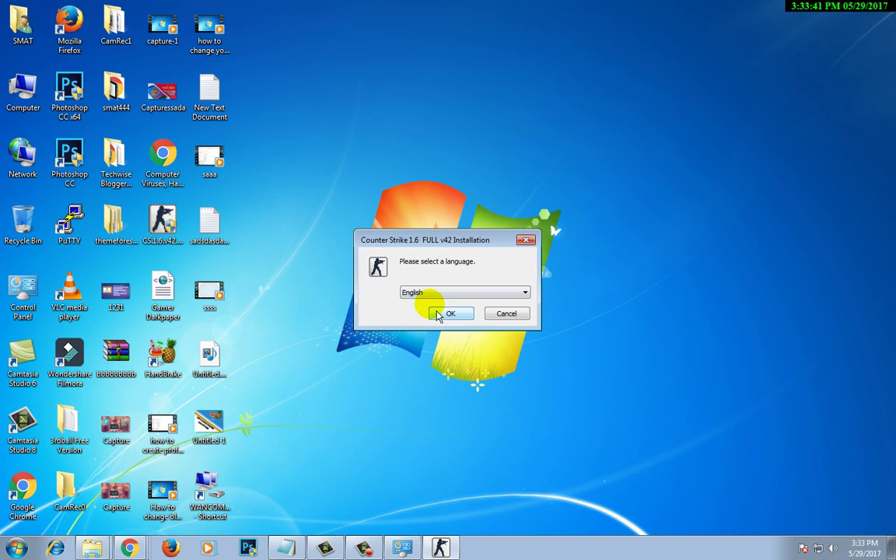
{"action": "left_click", "coordinate": [466, 293]}
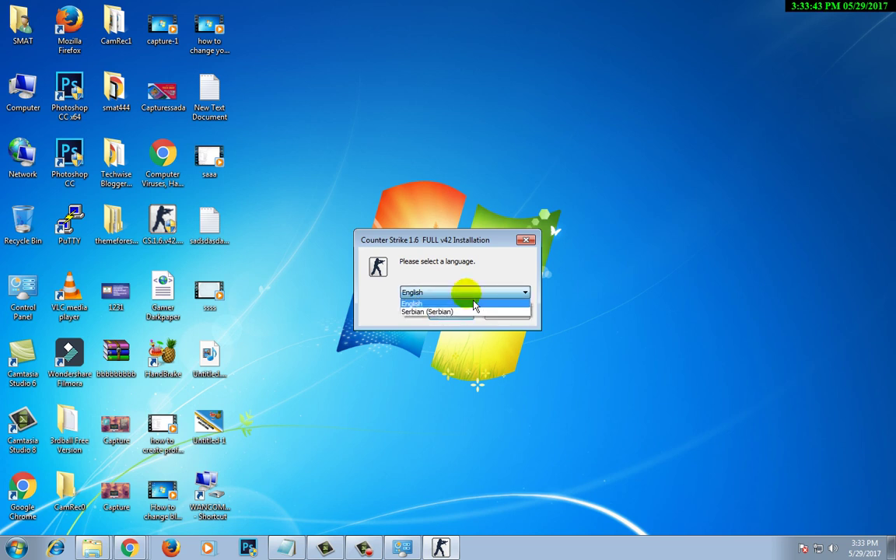
{"action": "left_click", "coordinate": [474, 304]}
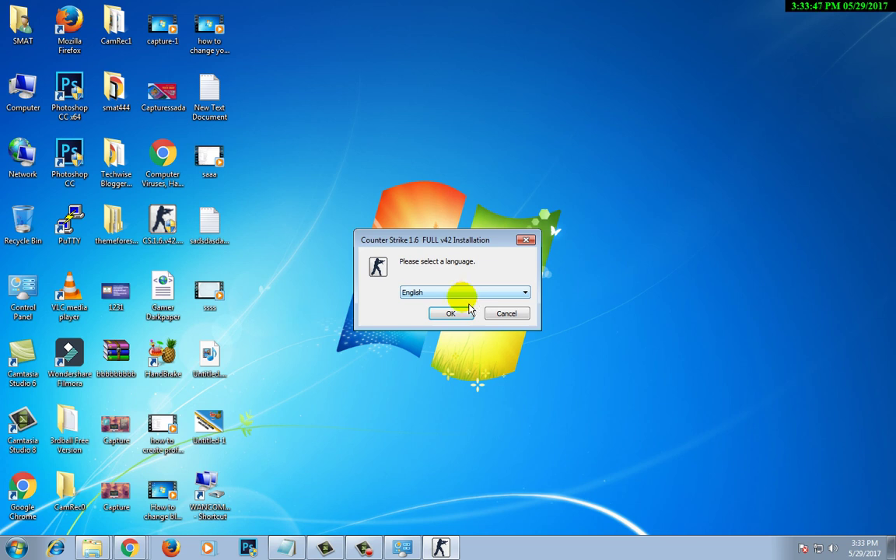
Confirm English and go through the Welcome and Information pages to Choose Install Location.
{"action": "left_click", "coordinate": [457, 314]}
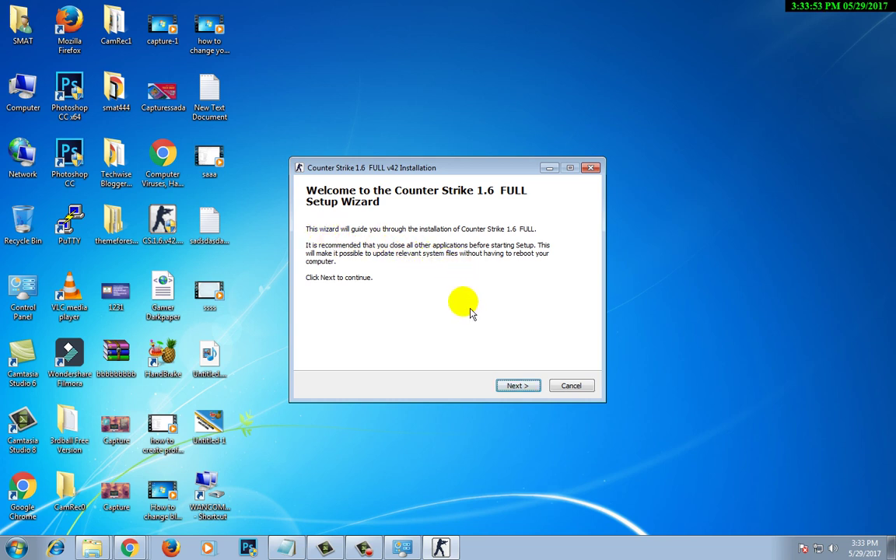
{"action": "left_click", "coordinate": [518, 386]}
{"action": "left_click", "coordinate": [516, 387]}
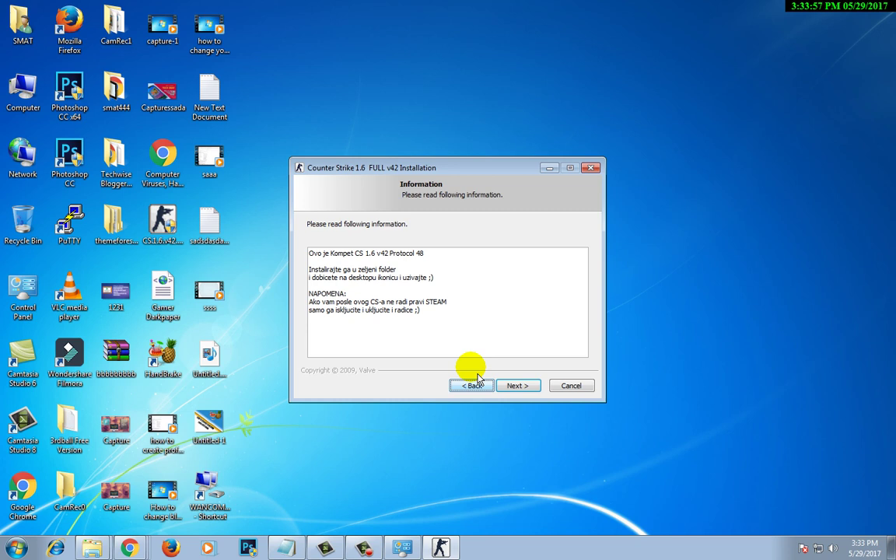
{"action": "left_click_drag", "start_coordinate": [314, 255], "coordinate": [440, 337]}
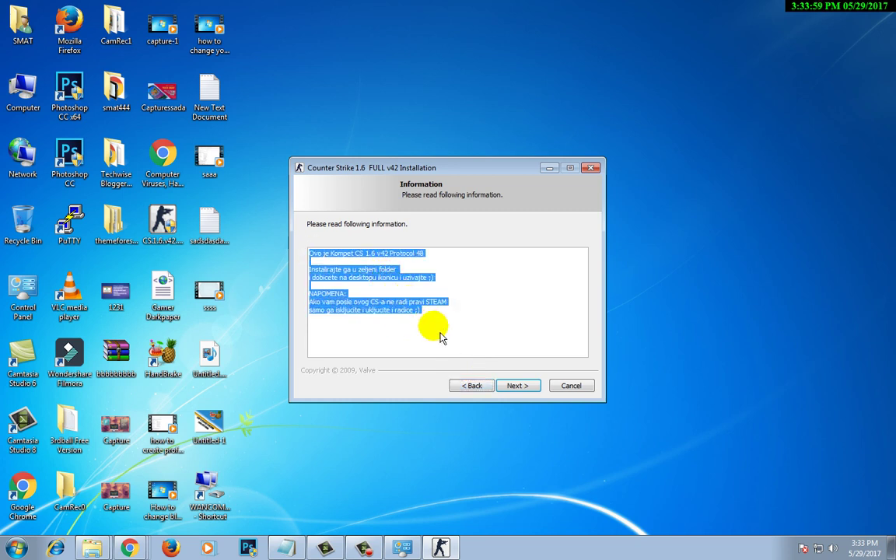
{"action": "left_click", "coordinate": [440, 337]}
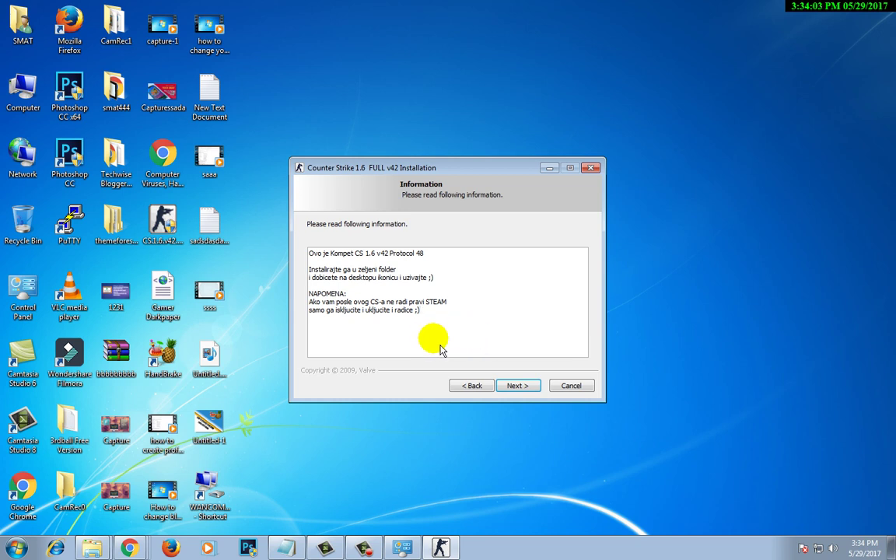
{"action": "left_click", "coordinate": [533, 386]}
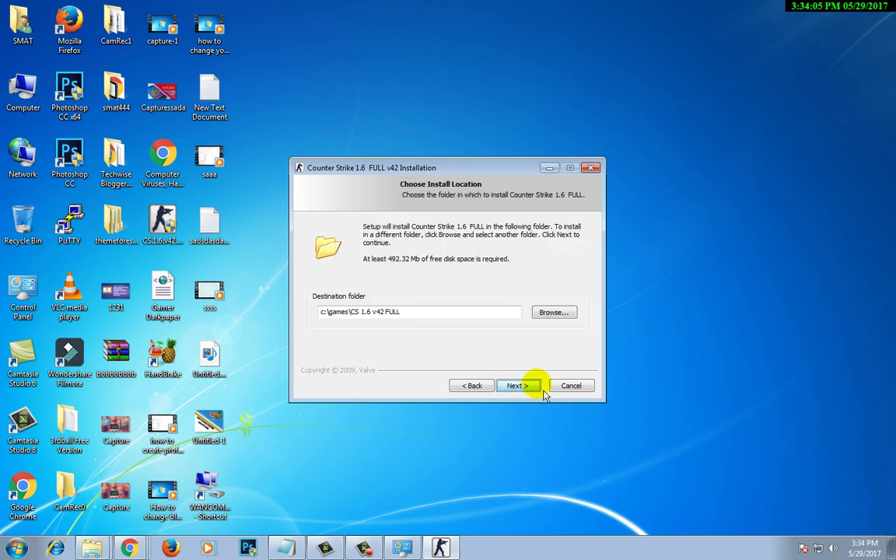
Change the install folder to Local Disk (D:), making it D:\CS 1.6 v42 FULL.
{"action": "left_click", "coordinate": [551, 317]}
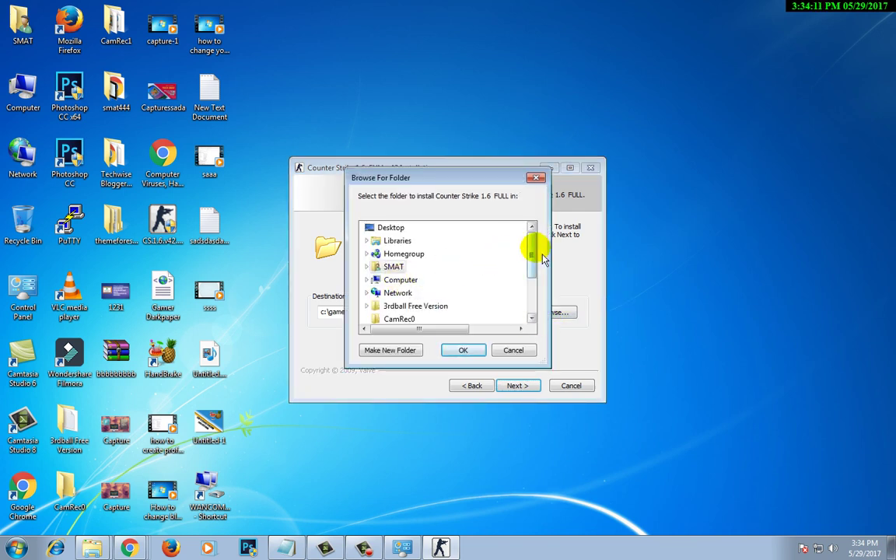
{"action": "mouse_move", "coordinate": [532, 249]}
{"action": "left_mouse_down"}
{"action": "mouse_move", "coordinate": [536, 280]}
{"action": "mouse_move", "coordinate": [547, 259]}
{"action": "left_mouse_up"}
{"action": "double_click", "coordinate": [398, 280]}
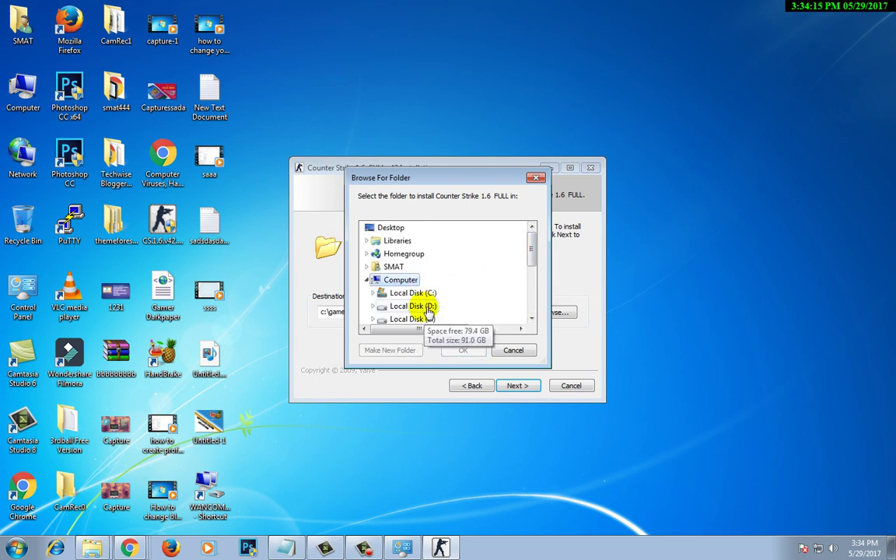
{"action": "double_click", "coordinate": [420, 306]}
{"action": "left_click", "coordinate": [463, 350]}
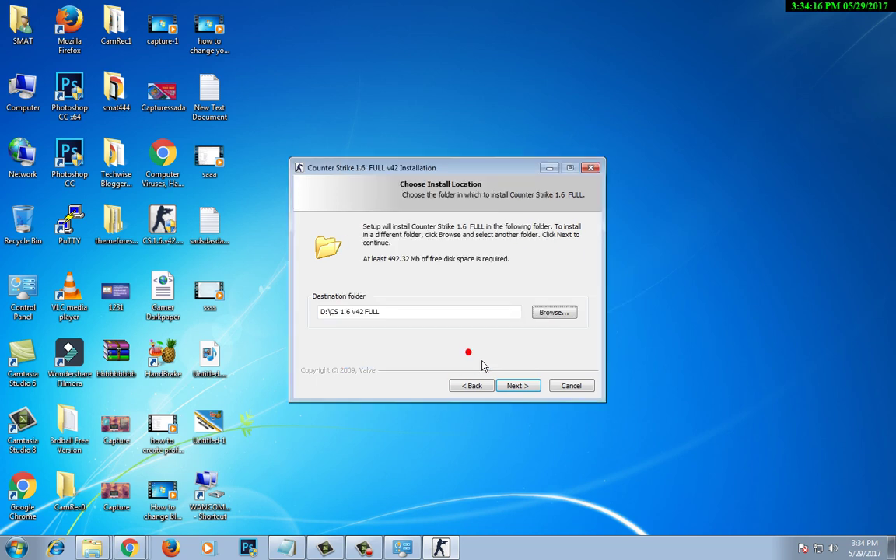
Advance to Ready to Install and review the summary, including the desktop icon line.
{"action": "left_click", "coordinate": [529, 387]}
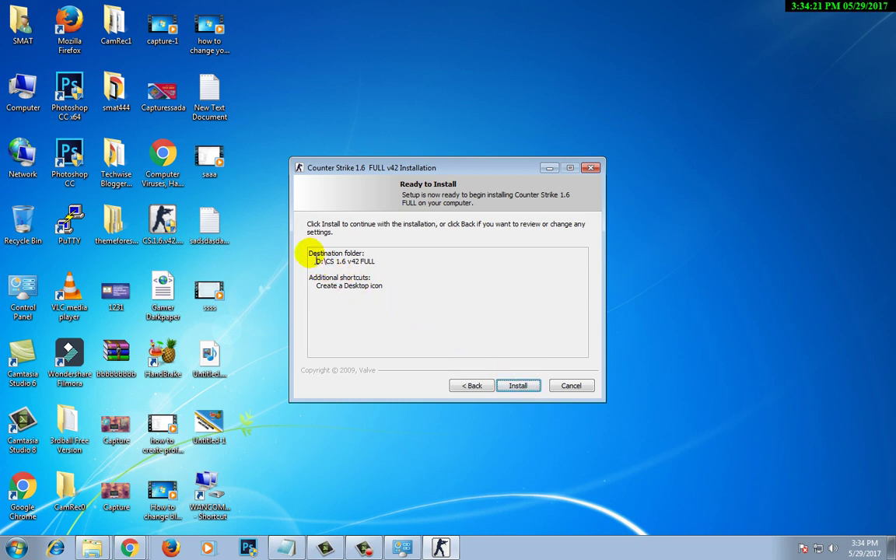
{"action": "left_click_drag", "start_coordinate": [309, 253], "coordinate": [408, 297]}
{"action": "left_click", "coordinate": [344, 262]}
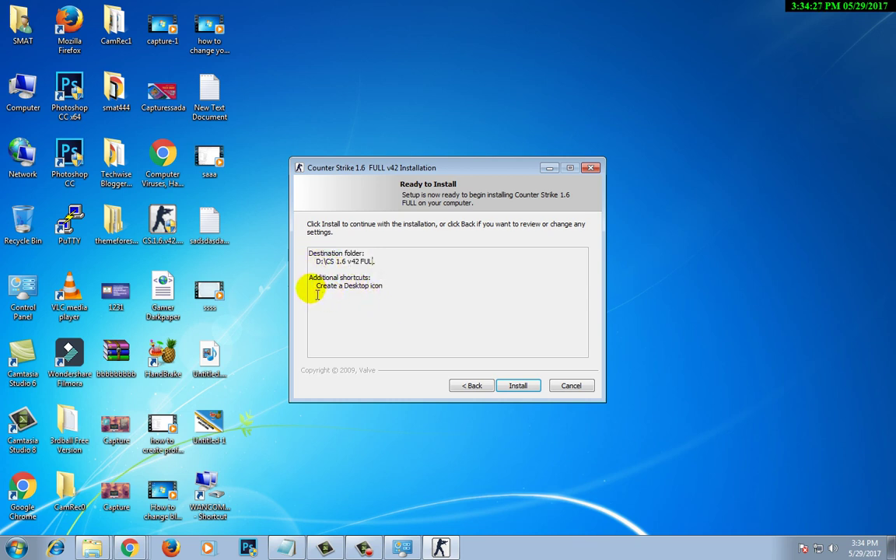
{"action": "left_click_drag", "start_coordinate": [311, 286], "coordinate": [411, 299]}
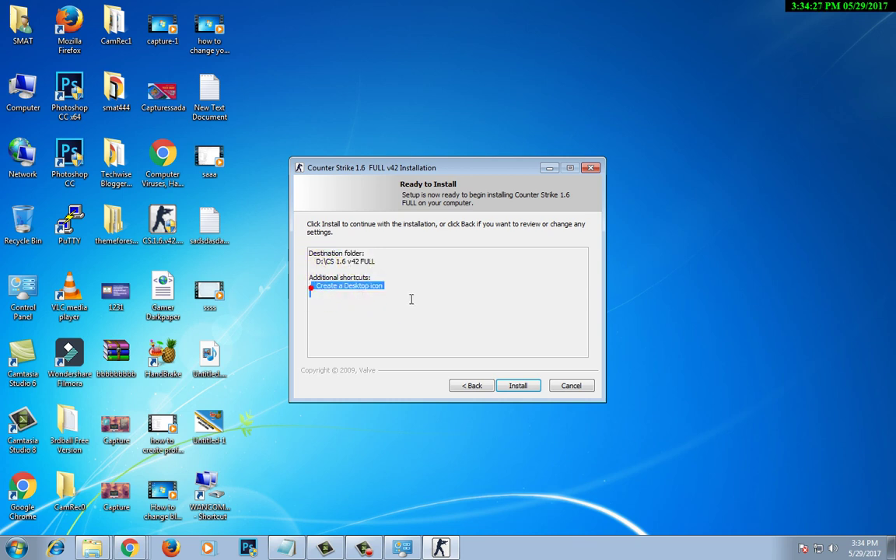
Begin installing Counter-Strike 1.6 and let the progress bar finish.
{"action": "left_click", "coordinate": [525, 393]}
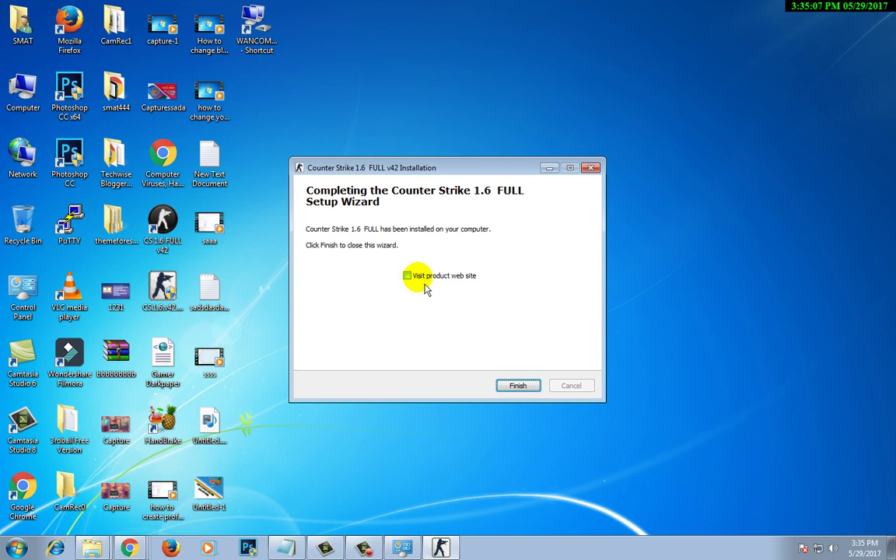
Close the wizard, launch Counter-Strike 1.6, and view Create Server's Game and Server tabs.
{"action": "left_click", "coordinate": [518, 386]}
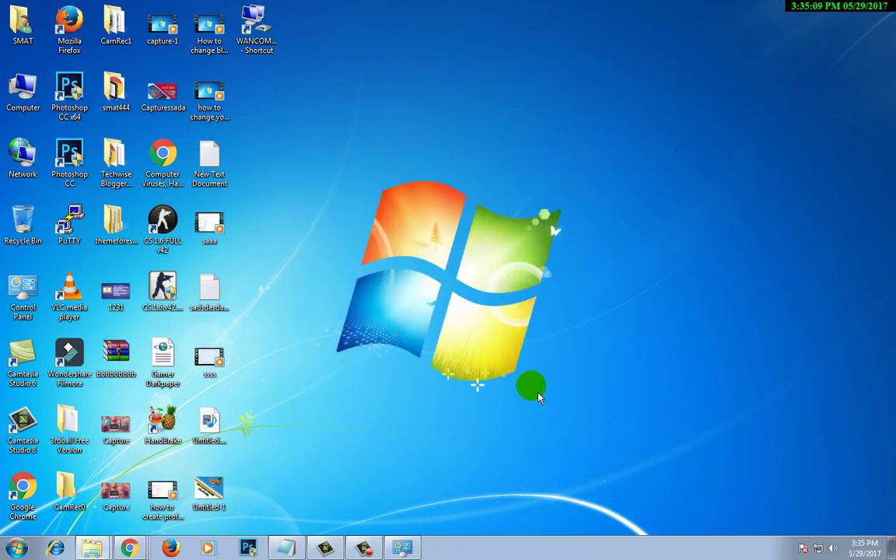
{"action": "double_click", "coordinate": [183, 251]}
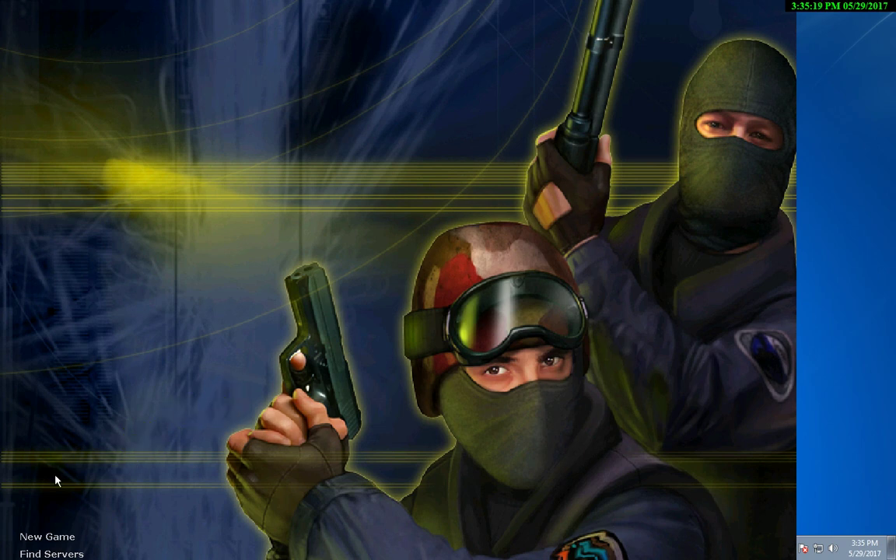
{"action": "left_click", "coordinate": [61, 536]}
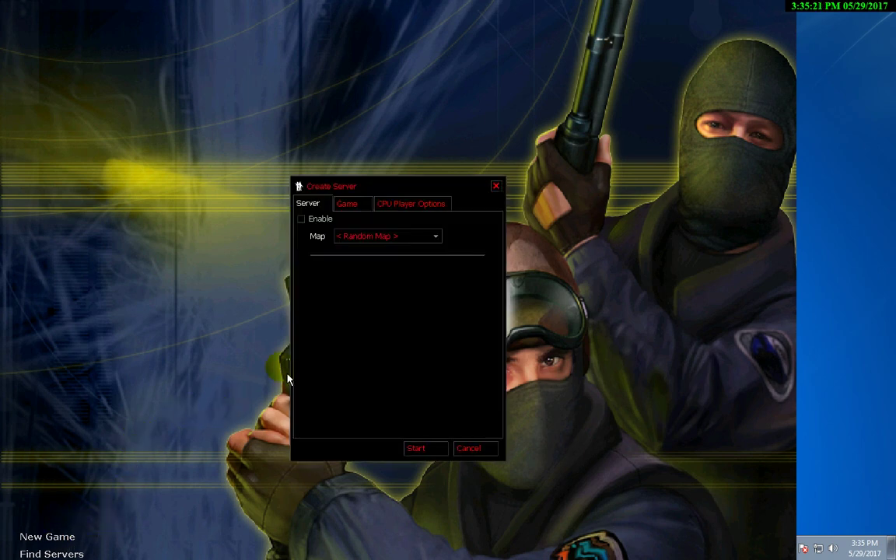
{"action": "left_click", "coordinate": [356, 205]}
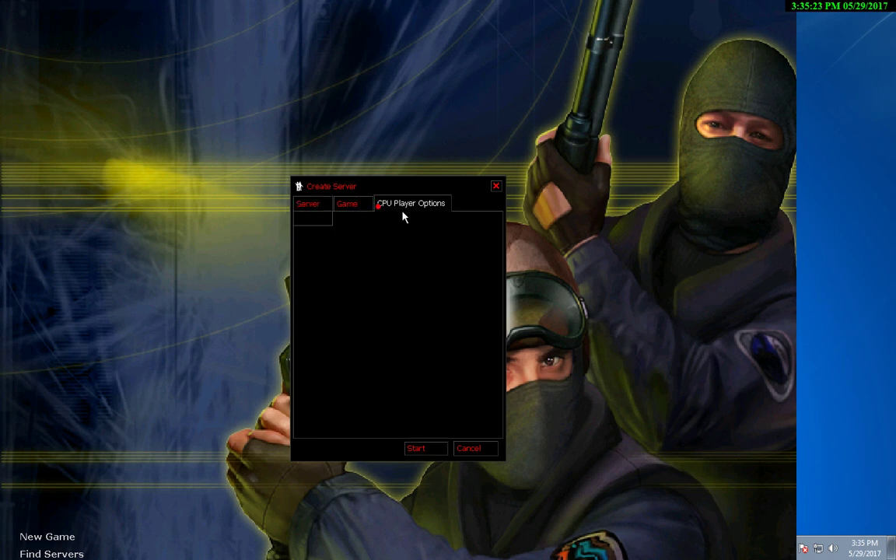
{"action": "left_click", "coordinate": [308, 205]}
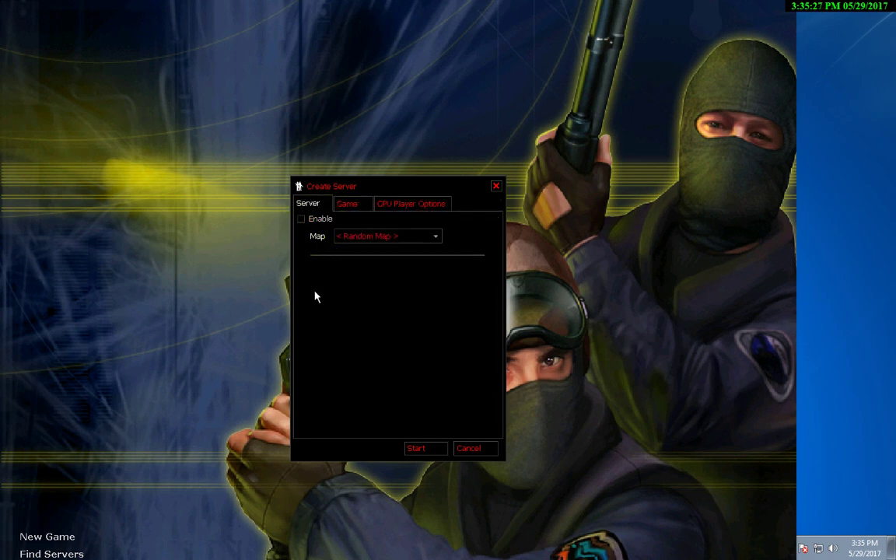
Browse the Find Servers Internet, Favorites, History and Spectate tabs, then close it.
{"action": "left_click", "coordinate": [52, 553]}
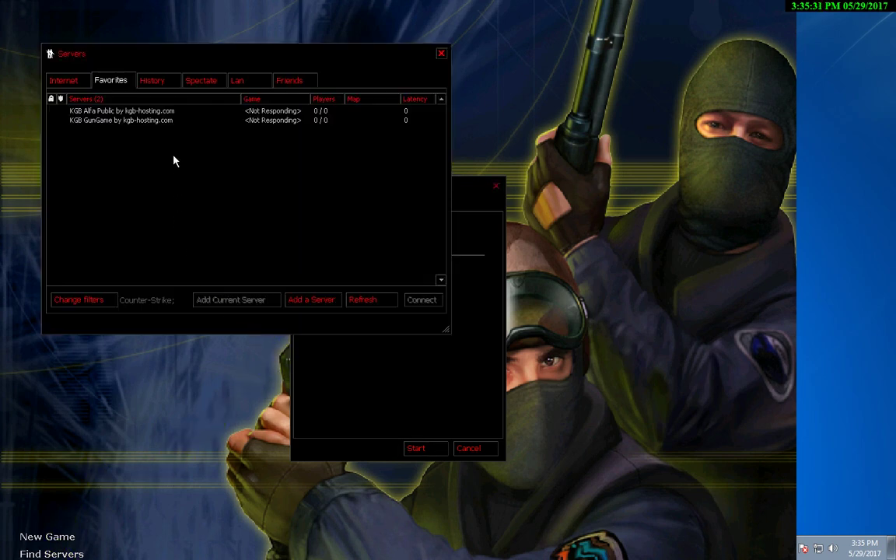
{"action": "left_click", "coordinate": [59, 84]}
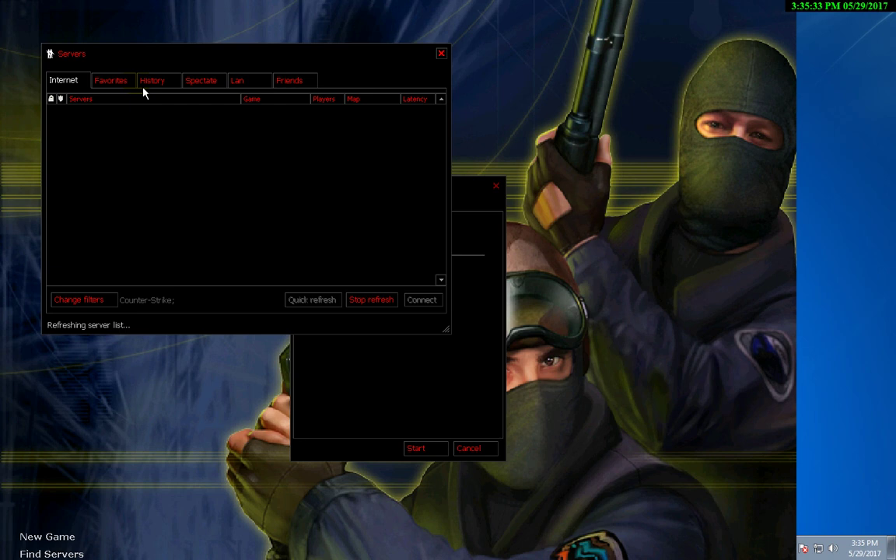
{"action": "left_click", "coordinate": [109, 82]}
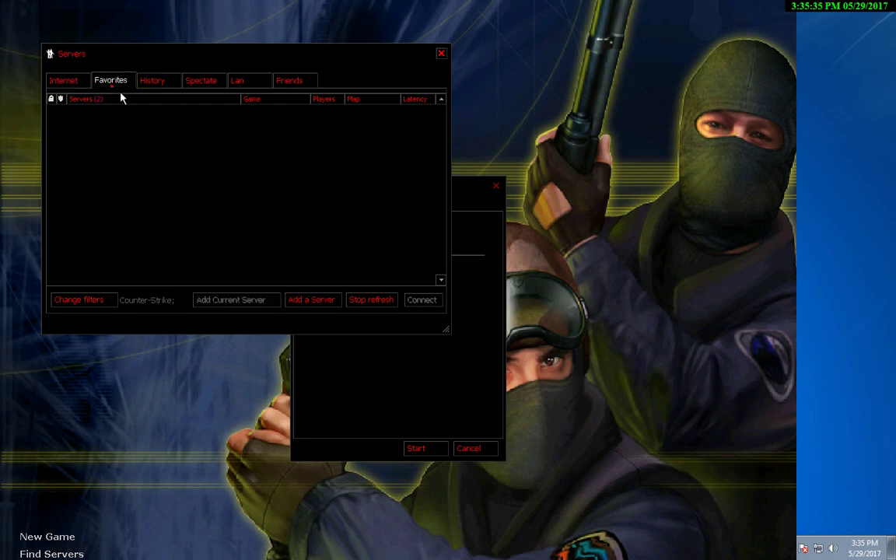
{"action": "left_click", "coordinate": [74, 84]}
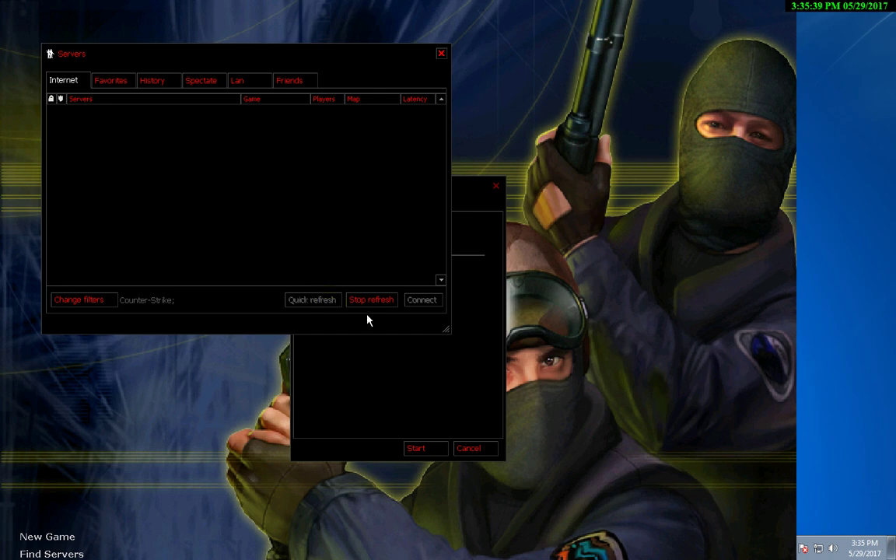
{"action": "left_click", "coordinate": [160, 82]}
{"action": "left_click", "coordinate": [204, 82]}
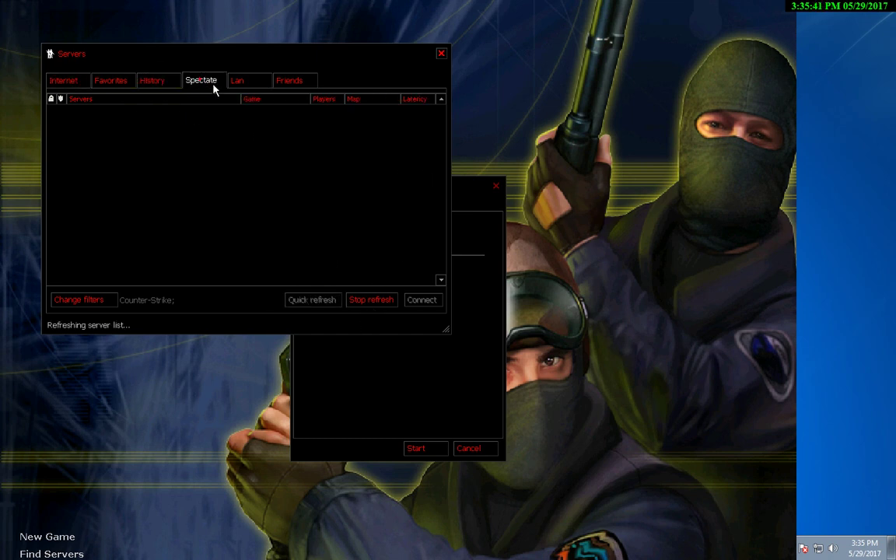
{"action": "left_click", "coordinate": [441, 54]}
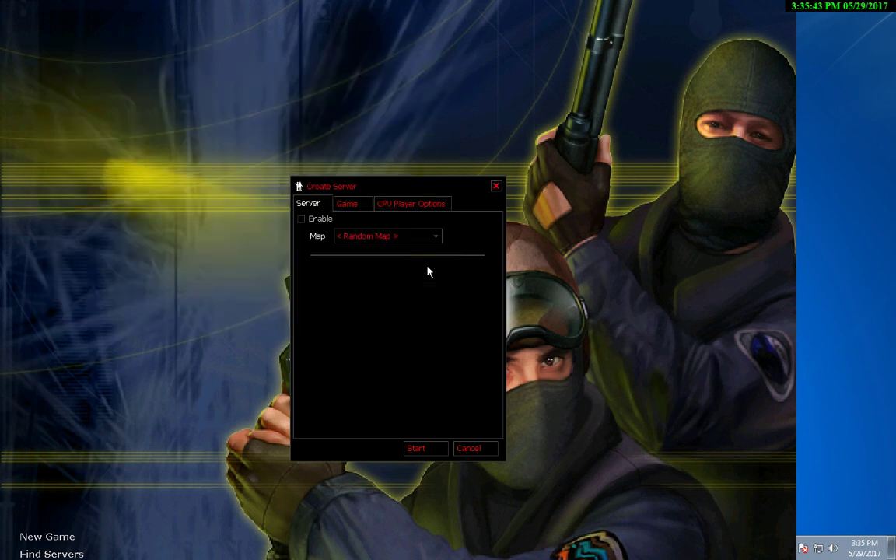
Start the local server on a random map, dismiss the MOTD, and join team 1.
{"action": "left_click", "coordinate": [416, 450]}
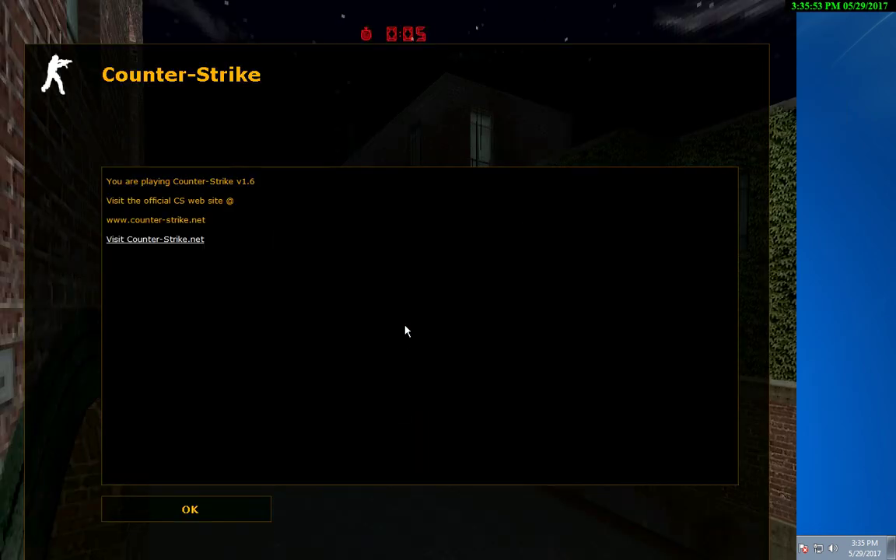
{"action": "key", "text": "Return"}
{"action": "key", "text": "1"}
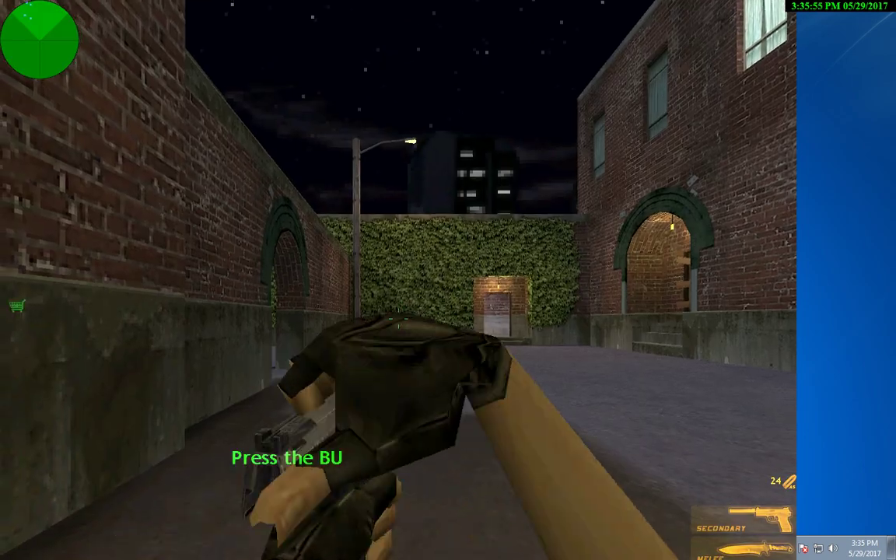
Walk through the alley, ivy doorway, brick room and corridor past the stairs and crates.
{"action": "key", "text": "period"}
{"action": "key", "text": "period"}
{"action": "key", "text": "period"}
{"action": "key", "text": "period"}
{"action": "key", "text": "period"}
{"action": "key", "text": "period"}
{"action": "key", "text": "period"}
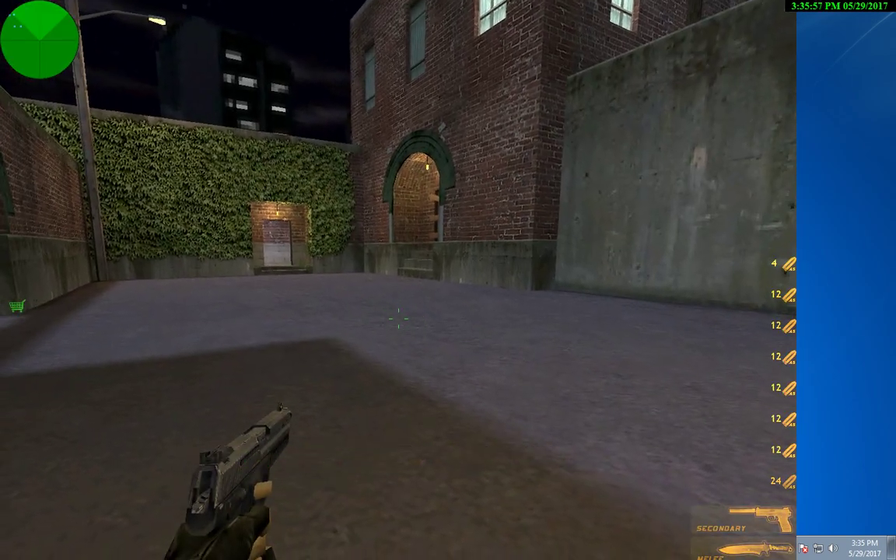
{"action": "key", "text": "w"}
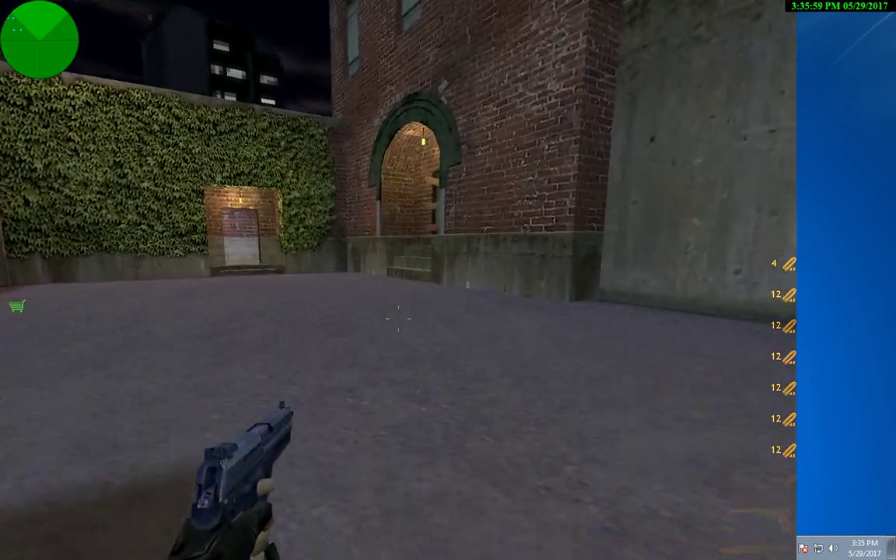
{"action": "key", "text": "Left"}
{"action": "key", "text": "Left"}
{"action": "key", "text": "Left"}
{"action": "key", "text": "Left"}
{"action": "key", "text": "w"}
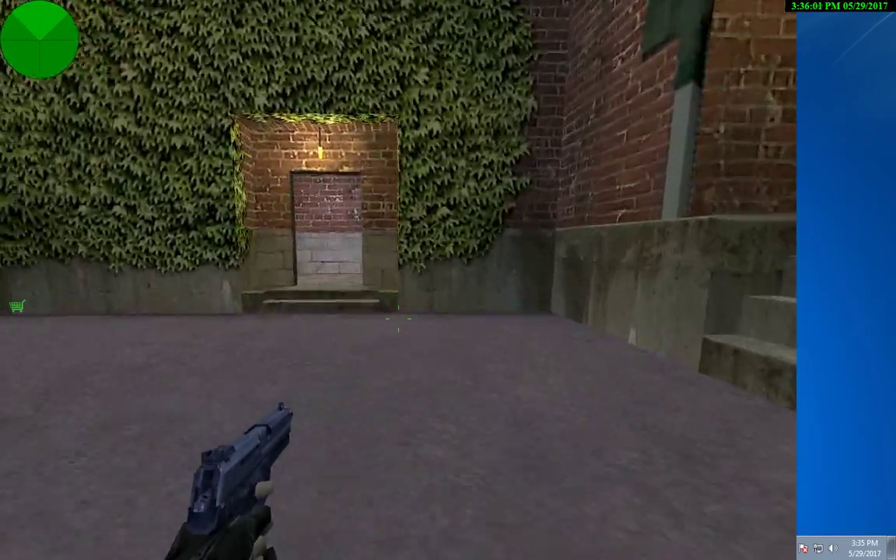
{"action": "key", "text": "w"}
{"action": "key", "text": "Left"}
{"action": "key", "text": "Right"}
{"action": "key", "text": "Right"}
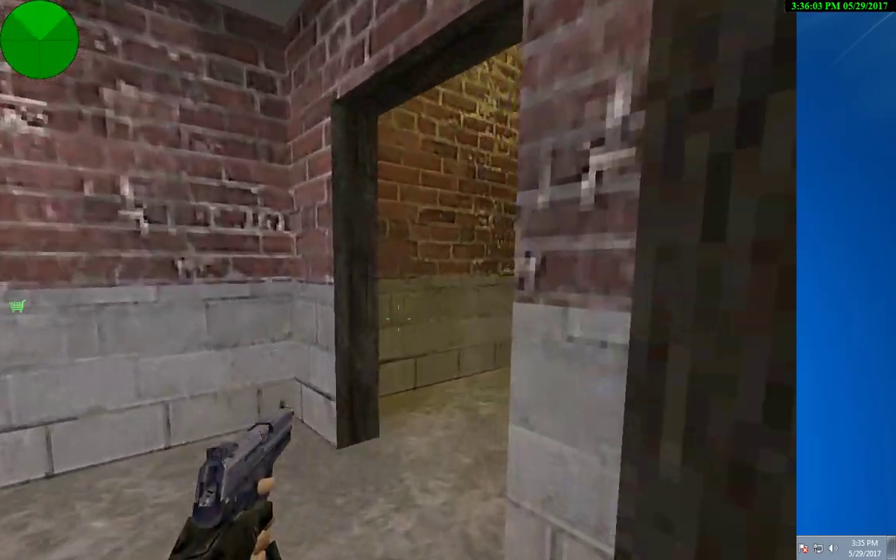
{"action": "key", "text": "w"}
{"action": "key", "text": "Left"}
{"action": "key", "text": "Left"}
{"action": "key", "text": "Left"}
{"action": "key", "text": "w"}
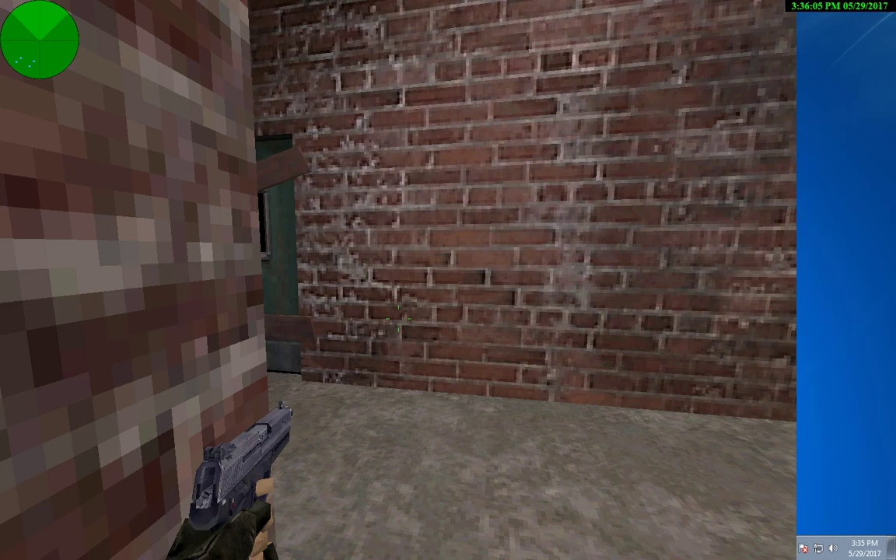
{"action": "key", "text": "Left"}
{"action": "key", "text": "Left"}
{"action": "key", "text": "Left"}
{"action": "key", "text": "Left"}
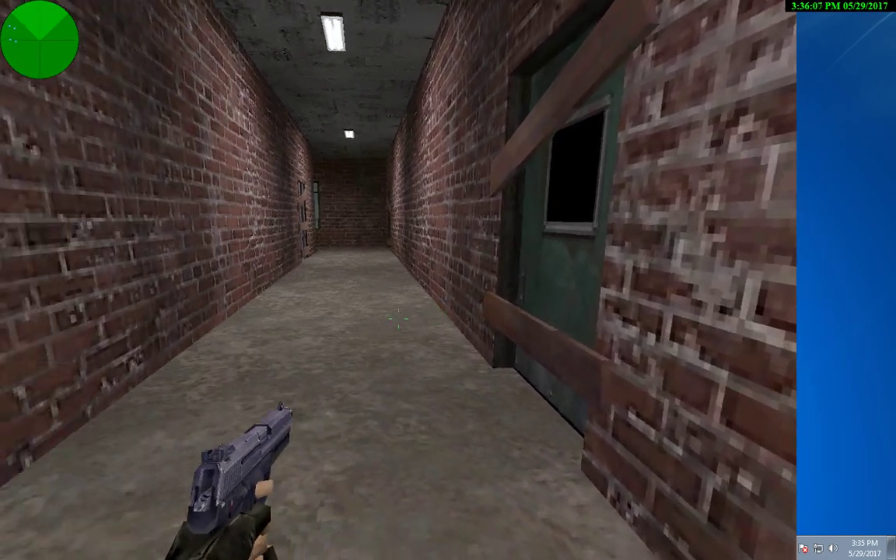
Minimize the game back to the Windows desktop.
{"action": "key", "text": "super"}
{"action": "key", "text": "Escape"}
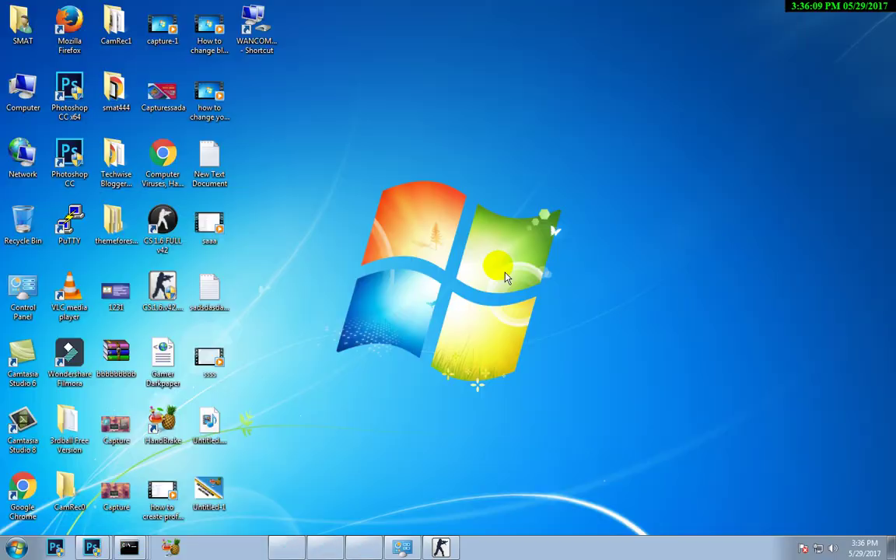
{"action": "left_click", "coordinate": [387, 551]}
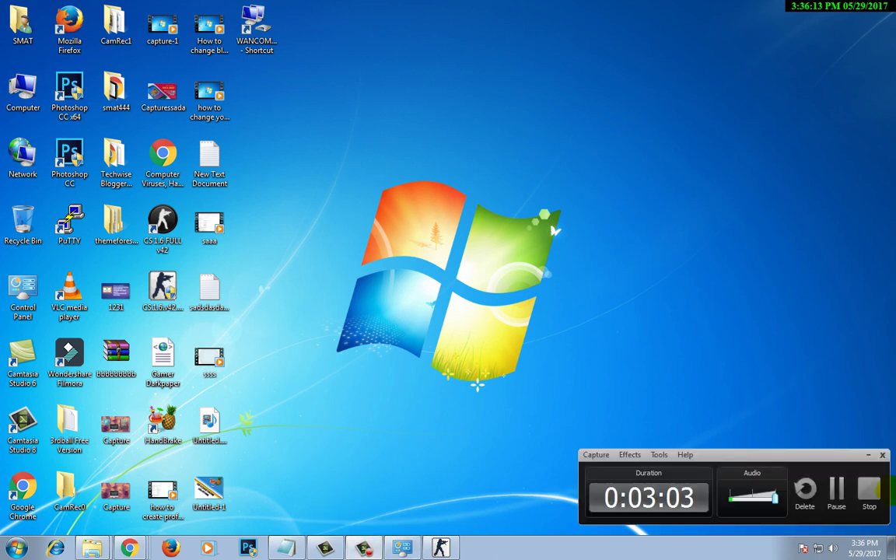